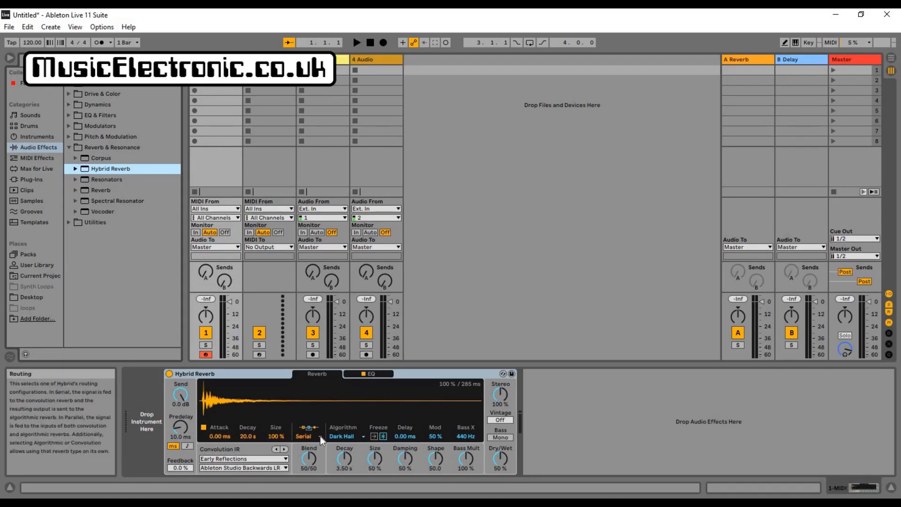
Step: Set the Hybrid Reverb routing to Convolution
{"action": "left_click", "coordinate": [320, 435]}
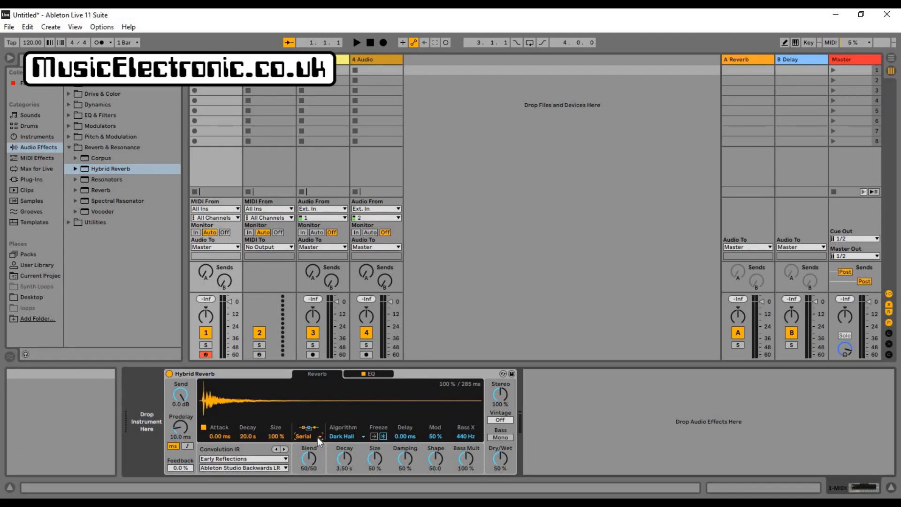
{"action": "left_click", "coordinate": [319, 435]}
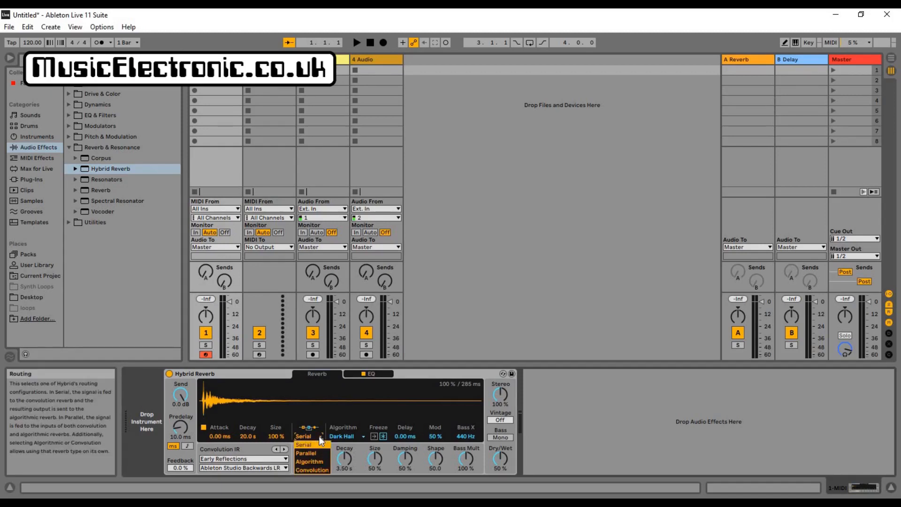
{"action": "left_click", "coordinate": [320, 467]}
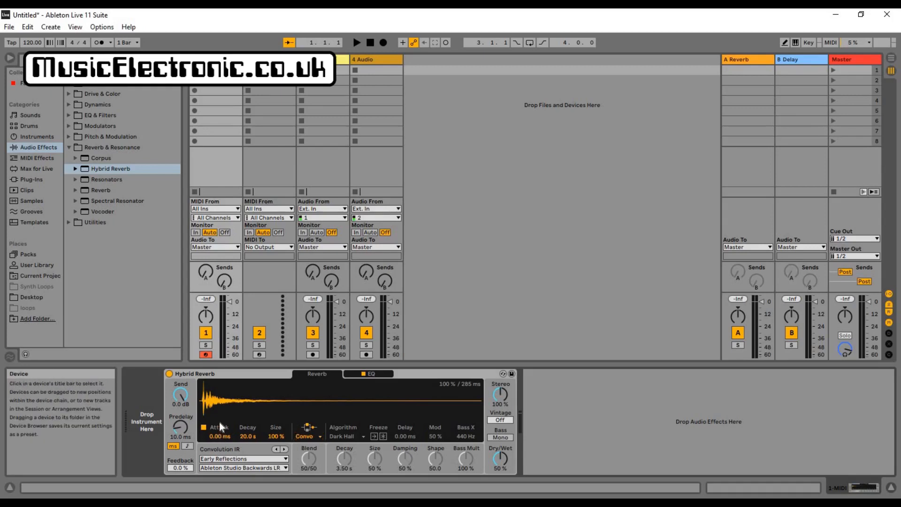
Step: Shorten the impulse response by setting its decay to 198 ms and its size to 72%
{"action": "left_click", "coordinate": [217, 436]}
{"action": "mouse_move", "coordinate": [217, 436]}
{"action": "left_mouse_down"}
{"action": "mouse_move", "coordinate": [217, 399]}
{"action": "mouse_move", "coordinate": [217, 436]}
{"action": "left_mouse_up"}
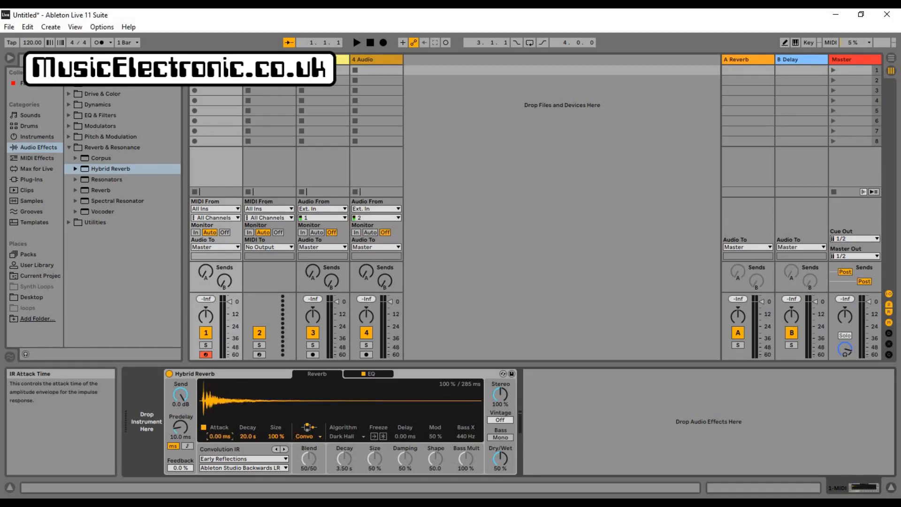
{"action": "left_click", "coordinate": [247, 436]}
{"action": "left_click_drag", "start_coordinate": [249, 436], "coordinate": [248, 468]}
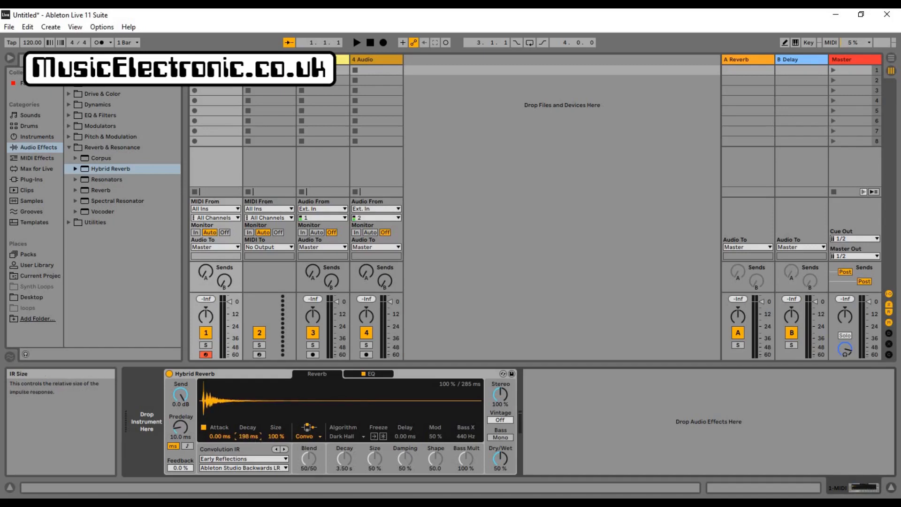
{"action": "left_click_drag", "start_coordinate": [275, 435], "coordinate": [276, 403]}
{"action": "left_click_drag", "start_coordinate": [276, 436], "coordinate": [275, 459]}
Step: Review the reverb algorithm types available in Hybrid Reverb
{"action": "left_click", "coordinate": [359, 435]}
{"action": "left_click", "coordinate": [360, 436]}
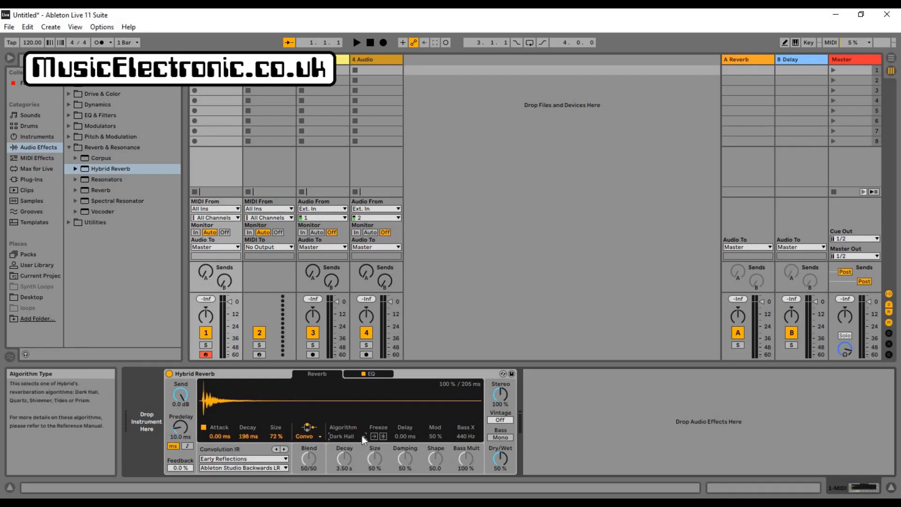
{"action": "left_click", "coordinate": [362, 436]}
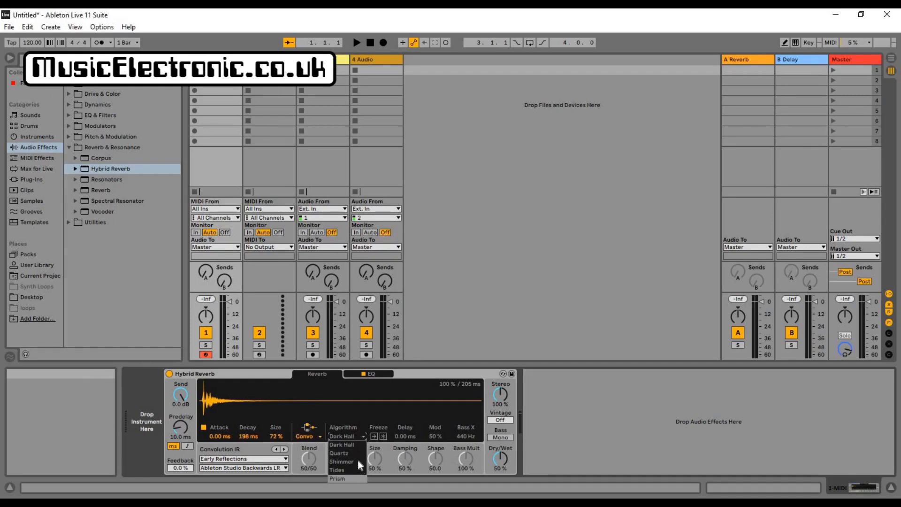
{"action": "left_click", "coordinate": [380, 426]}
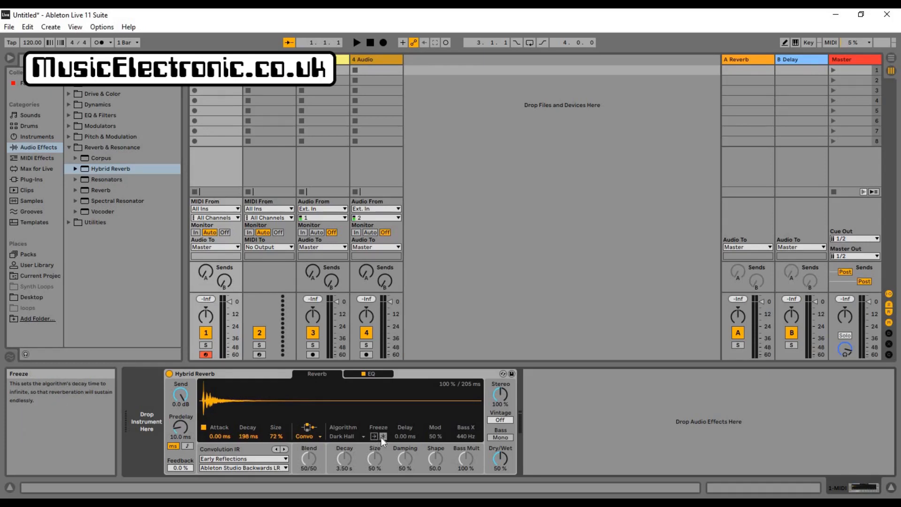
Step: Set the algorithm's modulation to 38% and bass crossover to 553 Hz, and check the reverb's EQ curve
{"action": "mouse_move", "coordinate": [405, 436]}
{"action": "left_mouse_down"}
{"action": "mouse_move", "coordinate": [405, 418]}
{"action": "mouse_move", "coordinate": [405, 455]}
{"action": "mouse_move", "coordinate": [405, 433]}
{"action": "left_mouse_up"}
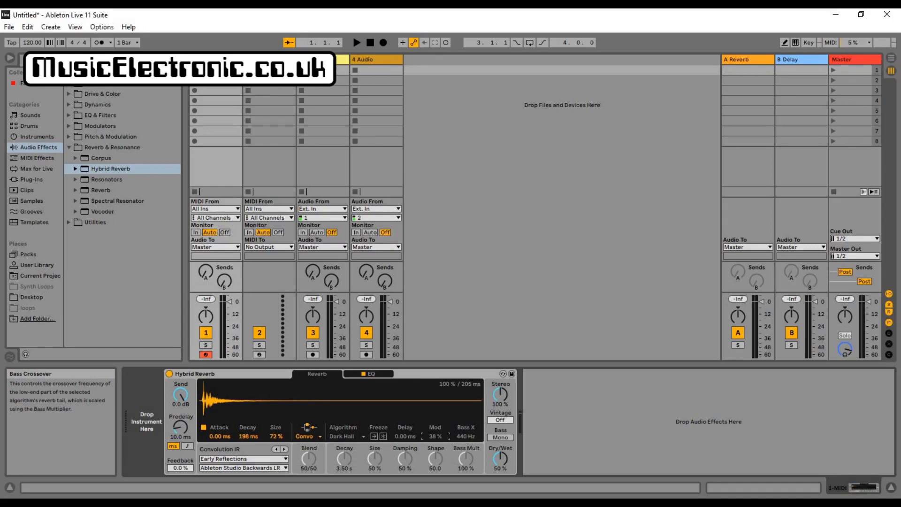
{"action": "mouse_move", "coordinate": [465, 436]}
{"action": "left_mouse_down"}
{"action": "mouse_move", "coordinate": [478, 433]}
{"action": "mouse_move", "coordinate": [469, 423]}
{"action": "mouse_move", "coordinate": [468, 438]}
{"action": "left_mouse_up"}
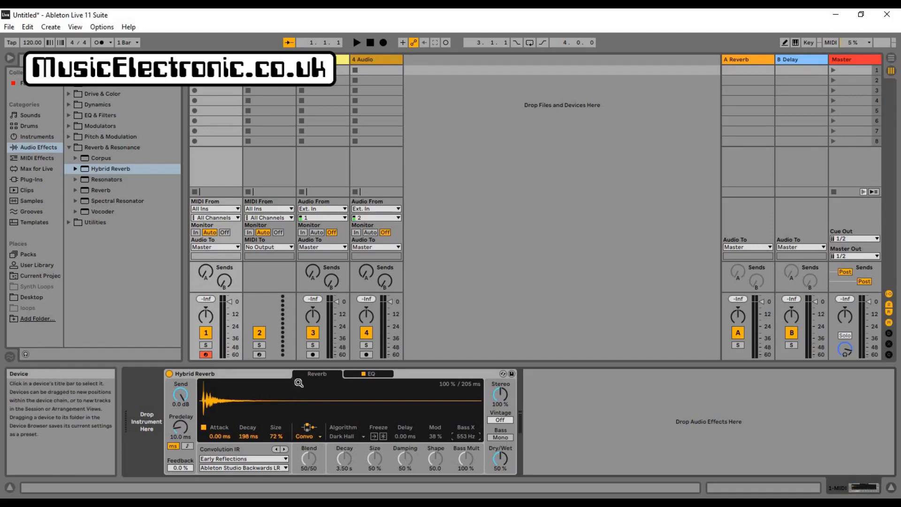
{"action": "left_click", "coordinate": [374, 374]}
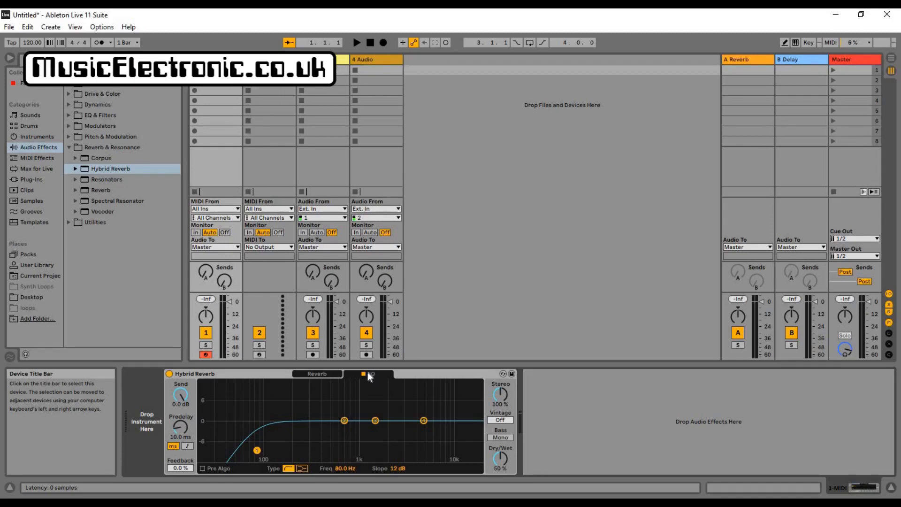
{"action": "left_click", "coordinate": [326, 373]}
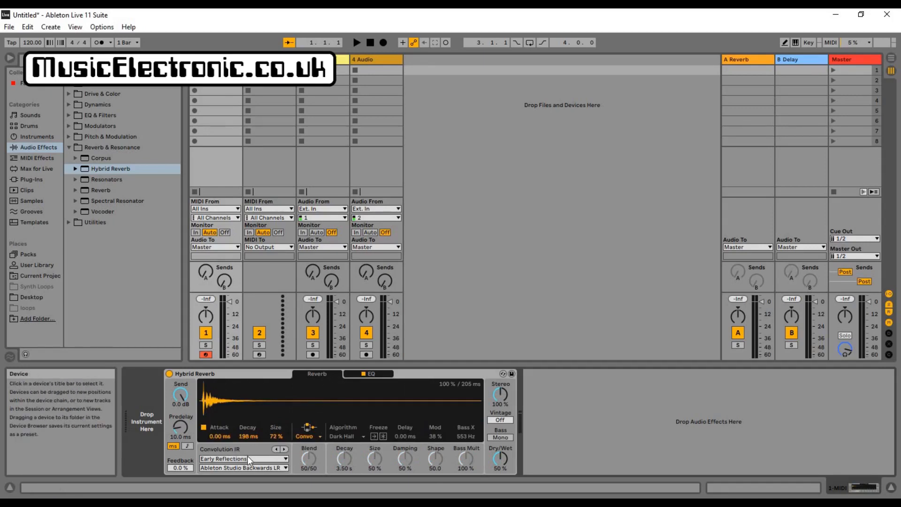
Step: Choose the Real Places convolution category and pick the Noirlac Copyist Room impulse response
{"action": "left_click", "coordinate": [285, 459]}
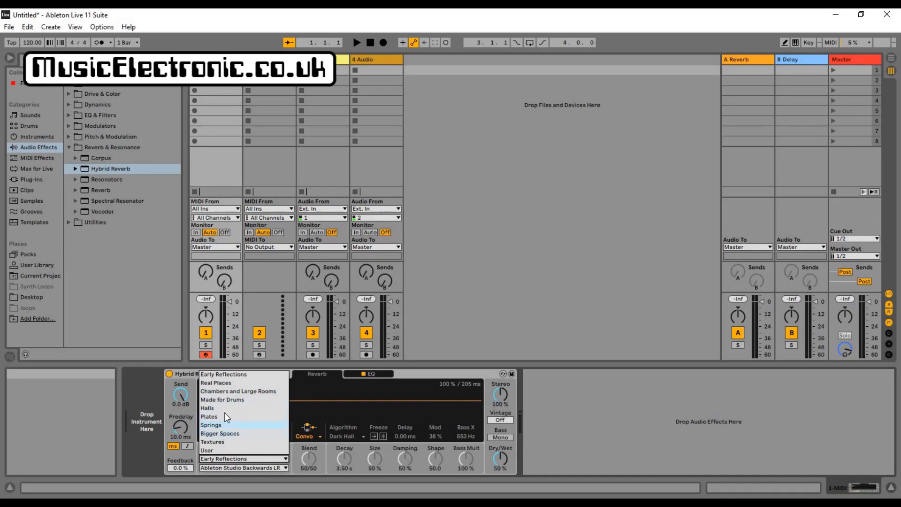
{"action": "left_click", "coordinate": [223, 383]}
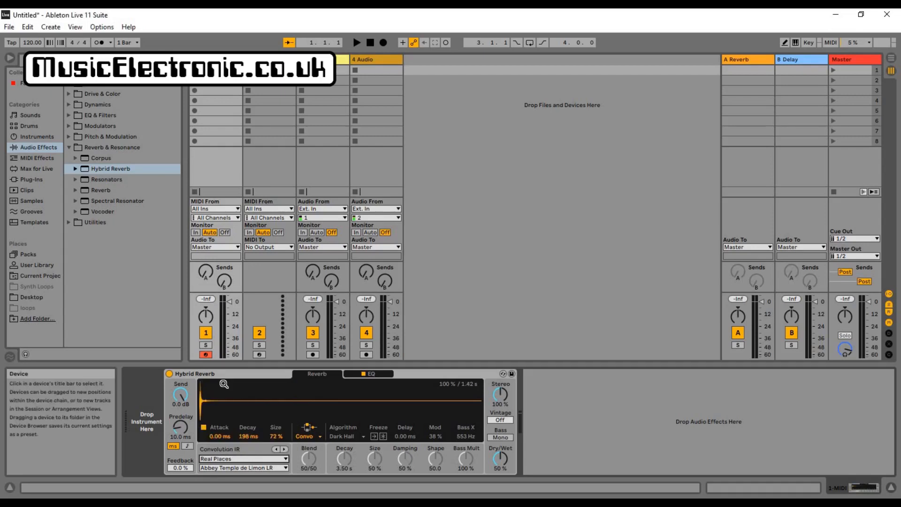
{"action": "left_click", "coordinate": [285, 467]}
{"action": "left_click", "coordinate": [281, 466]}
{"action": "left_click", "coordinate": [281, 466]}
{"action": "left_click", "coordinate": [285, 466]}
{"action": "left_click", "coordinate": [284, 466]}
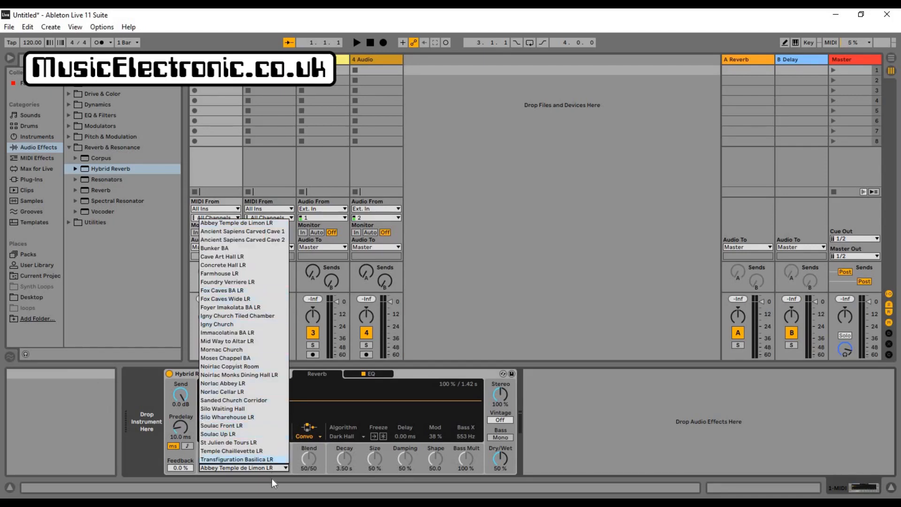
{"action": "left_click", "coordinate": [248, 368]}
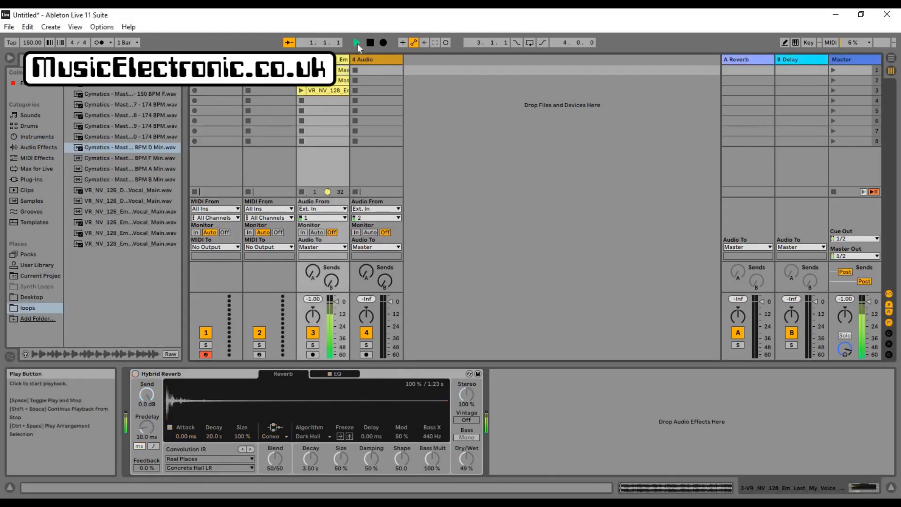
Step: Activate Hybrid Reverb on the playing vocal track and load the Fox Caves Wide LR impulse response from Real Places
{"action": "left_click", "coordinate": [135, 374]}
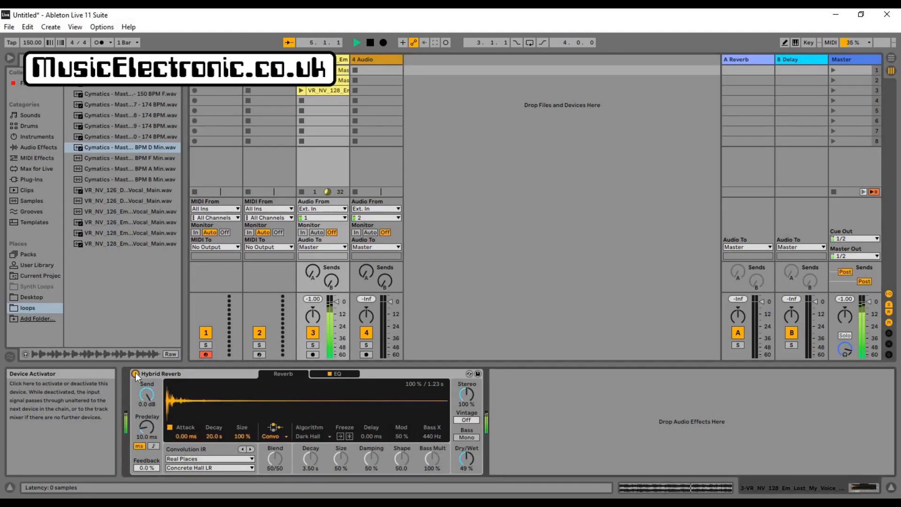
{"action": "left_click", "coordinate": [253, 458]}
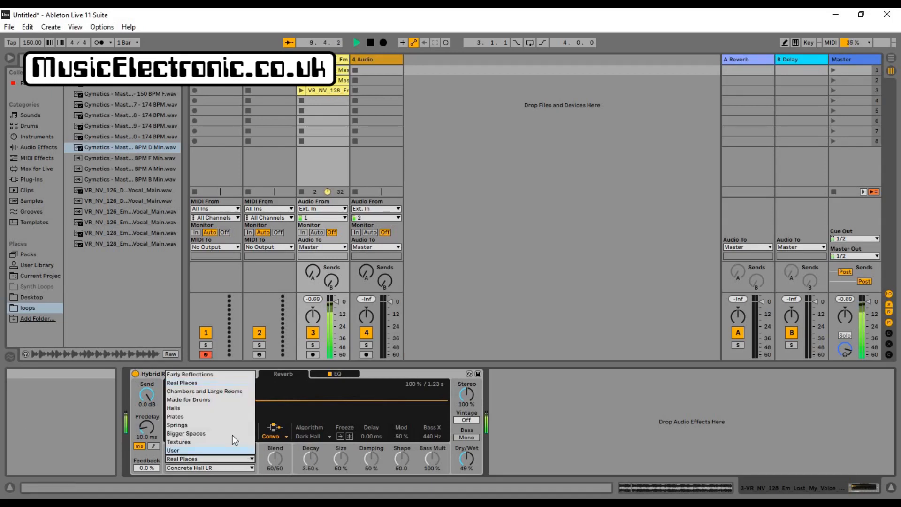
{"action": "left_click", "coordinate": [199, 382]}
{"action": "left_click", "coordinate": [252, 465]}
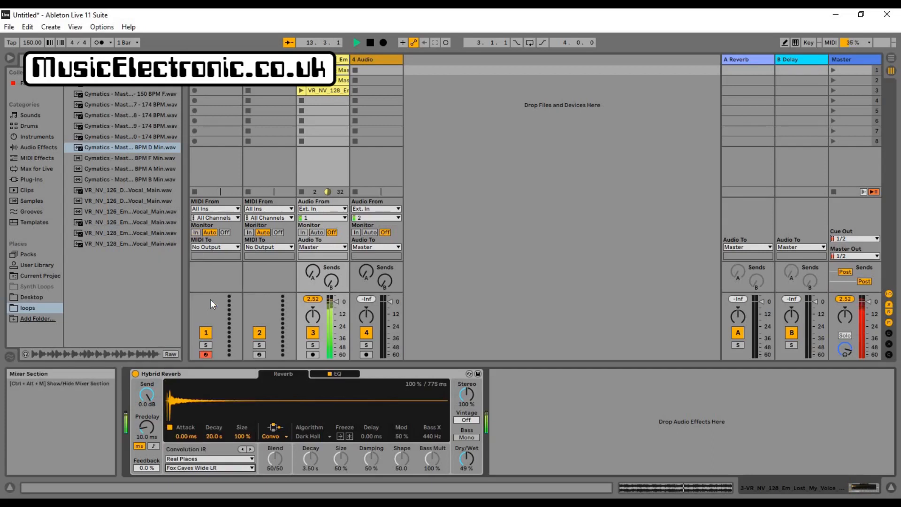
Step: Audition the Sanded Church Corridor and Temple Chaillevette LR impulse responses on the playing vocal
{"action": "left_click", "coordinate": [251, 466]}
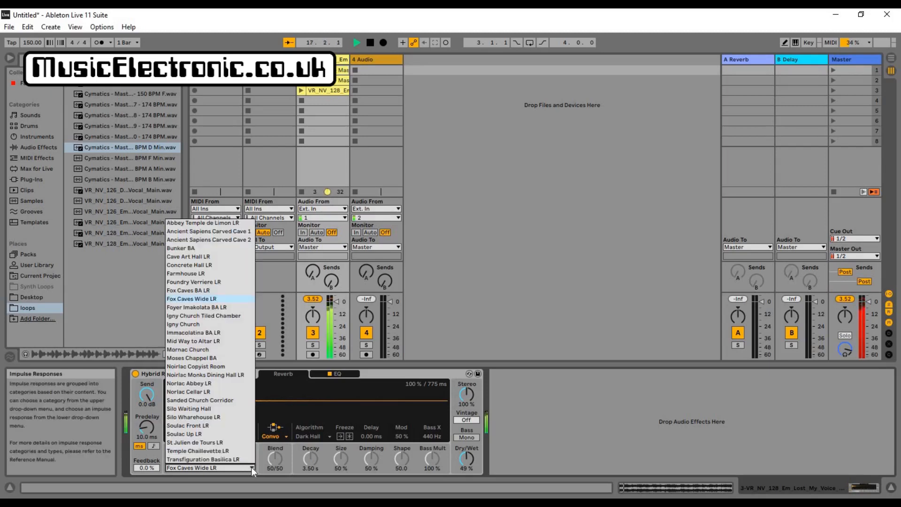
{"action": "left_click", "coordinate": [214, 398]}
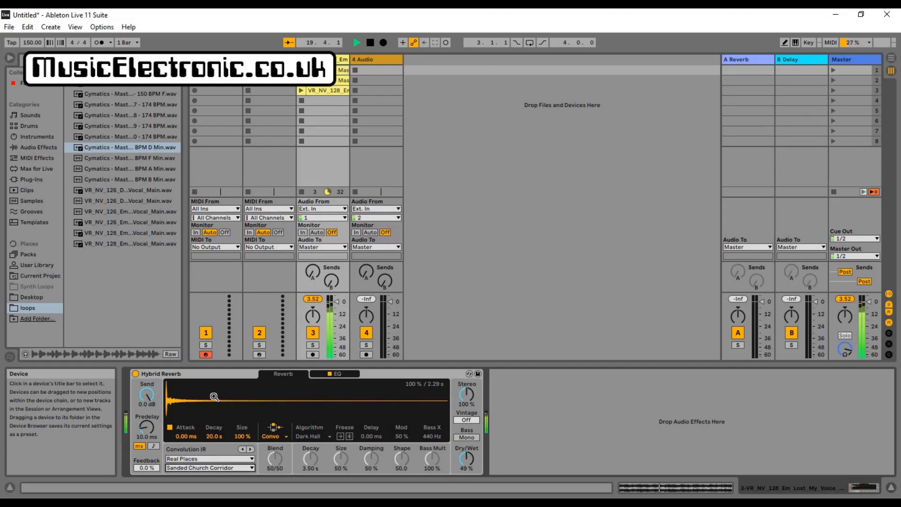
{"action": "left_click", "coordinate": [249, 468]}
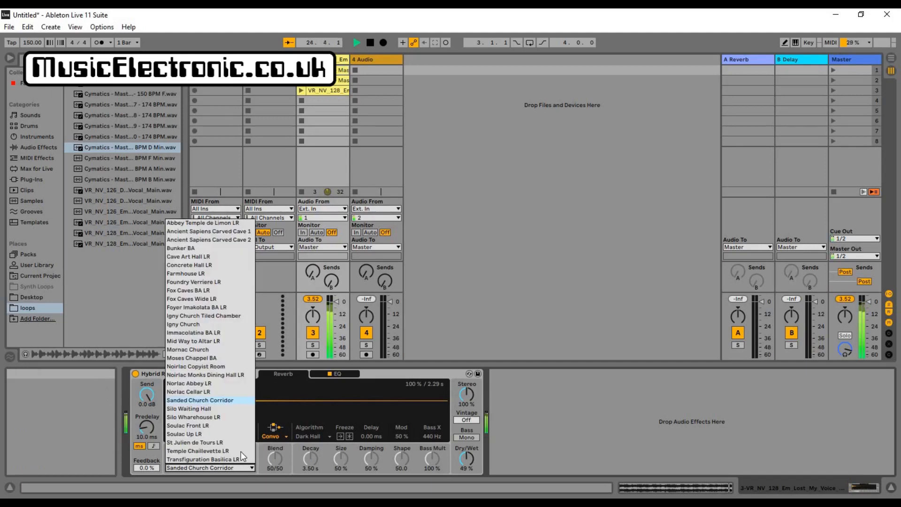
{"action": "left_click", "coordinate": [240, 451]}
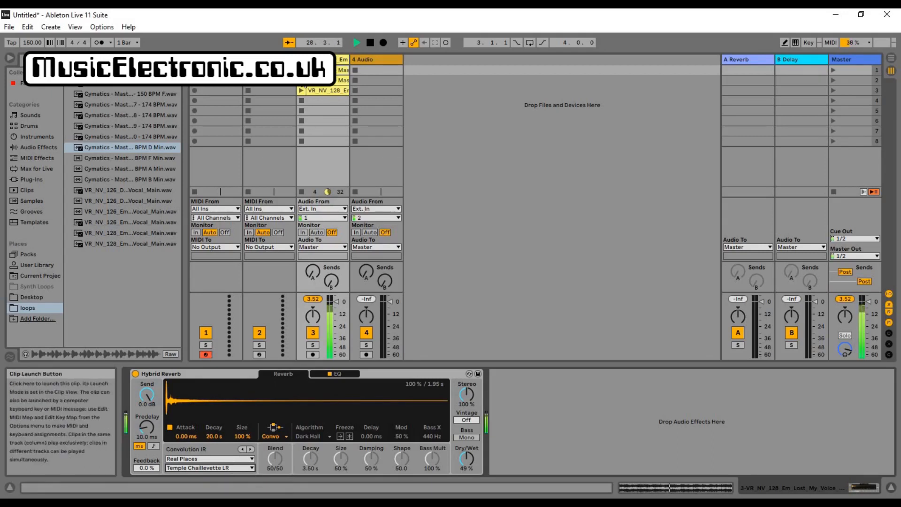
Step: Launch the second clip on track 3 and audition it with the Norlac Cellar LR impulse response
{"action": "left_click", "coordinate": [302, 80]}
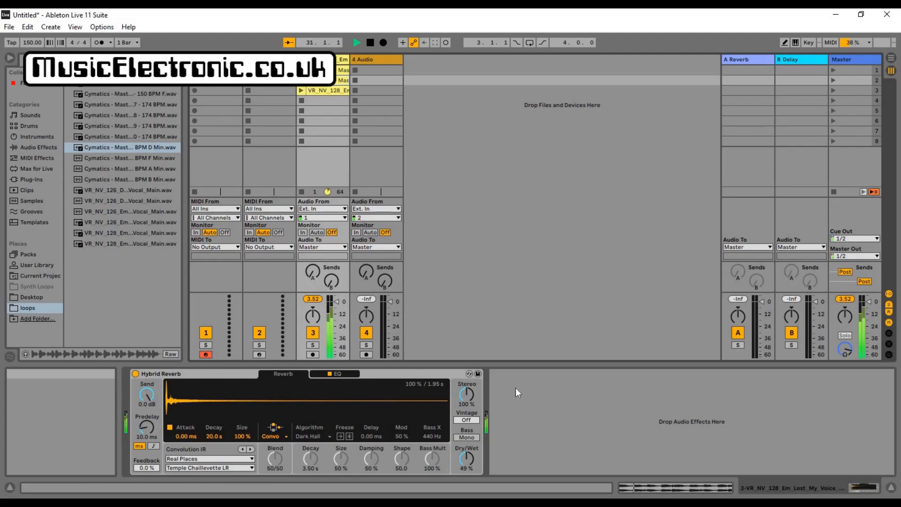
{"action": "left_click", "coordinate": [247, 467]}
{"action": "left_click", "coordinate": [202, 391]}
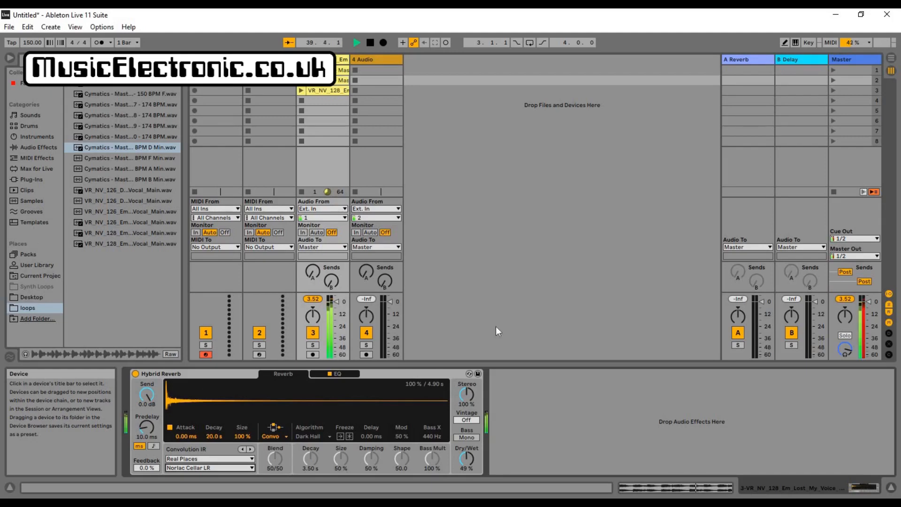
Step: Launch the third clip on track 3 and load the Foundry Verriere LR impulse response
{"action": "left_click", "coordinate": [300, 90]}
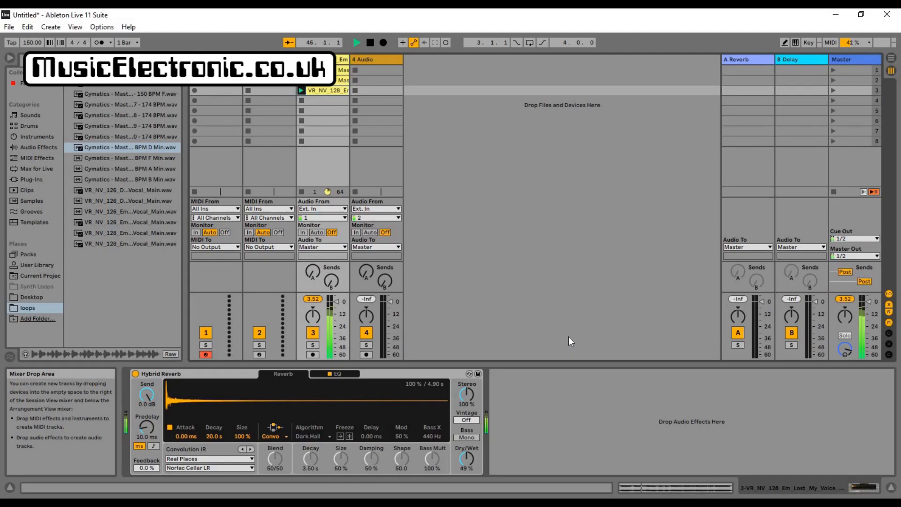
{"action": "left_click", "coordinate": [241, 467]}
{"action": "left_click", "coordinate": [241, 467]}
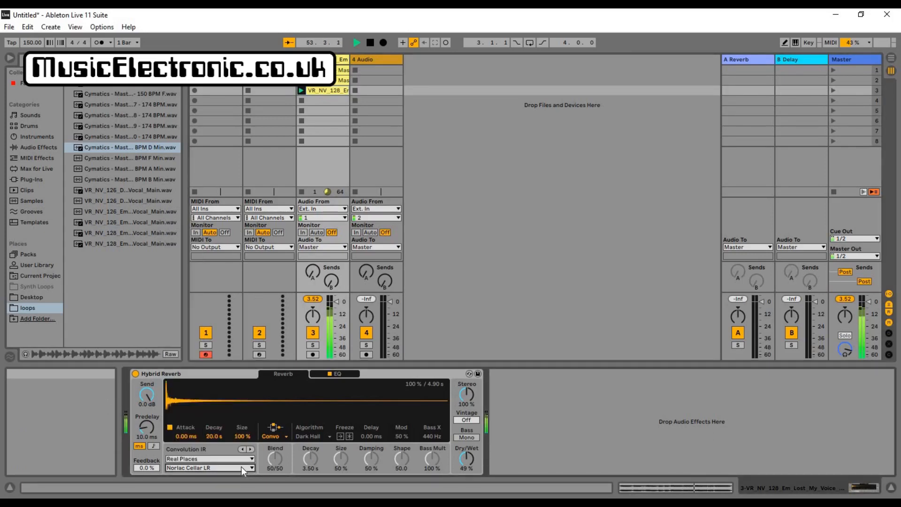
{"action": "left_click", "coordinate": [213, 467]}
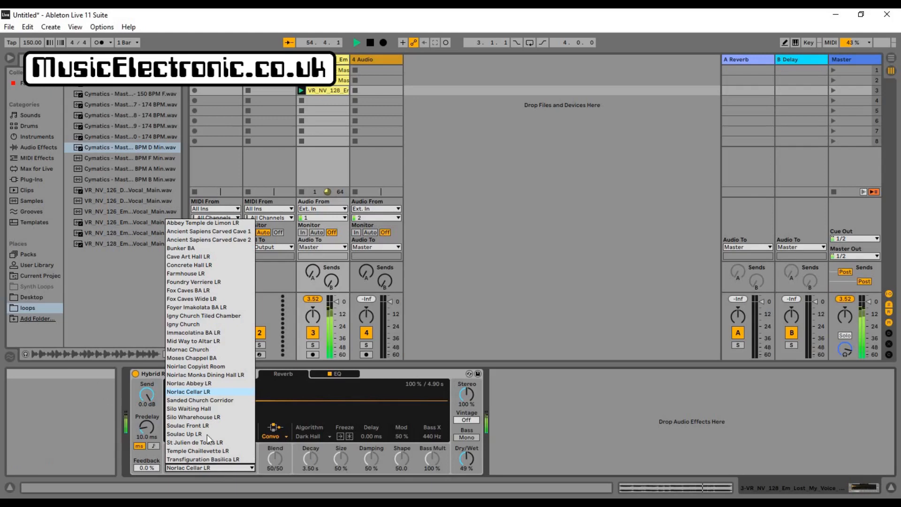
{"action": "left_click", "coordinate": [189, 281]}
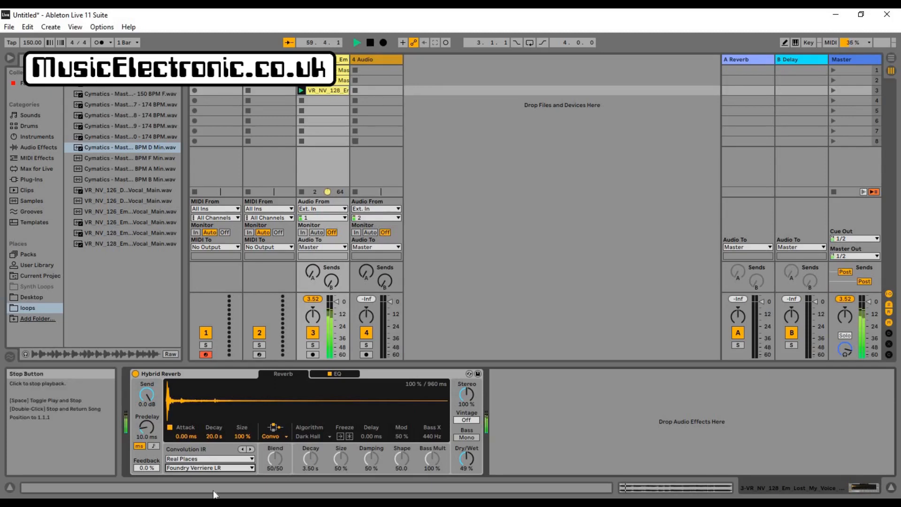
Step: Step forward through the impulse responses to Igny Church Tiled Chamber, and stop playback
{"action": "left_click", "coordinate": [251, 447]}
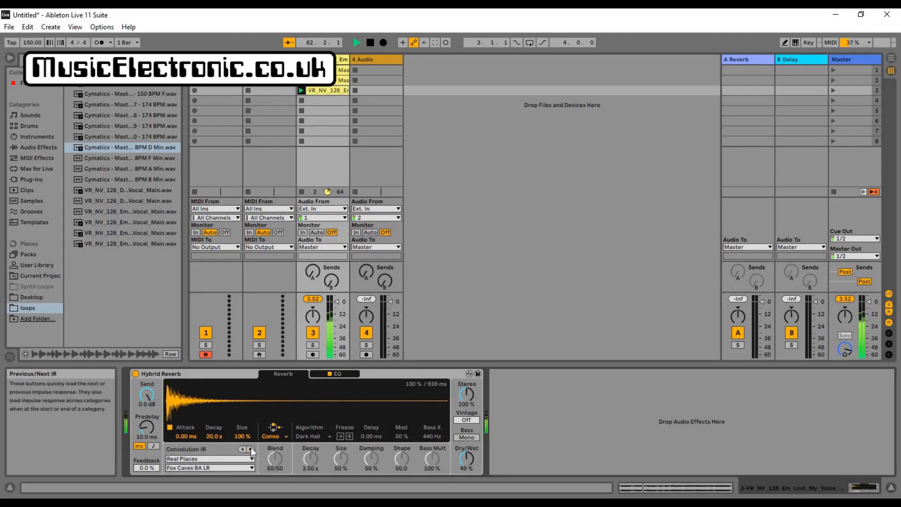
{"action": "left_click", "coordinate": [251, 447]}
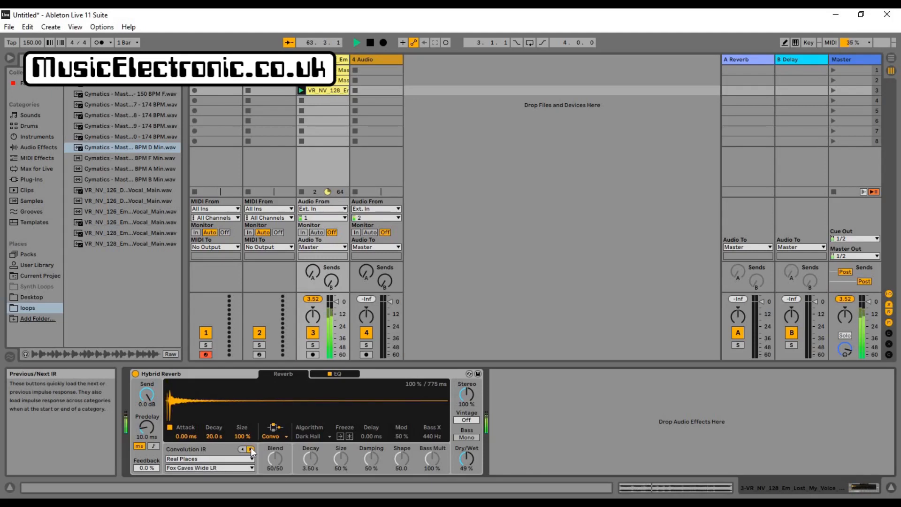
{"action": "left_click", "coordinate": [251, 447]}
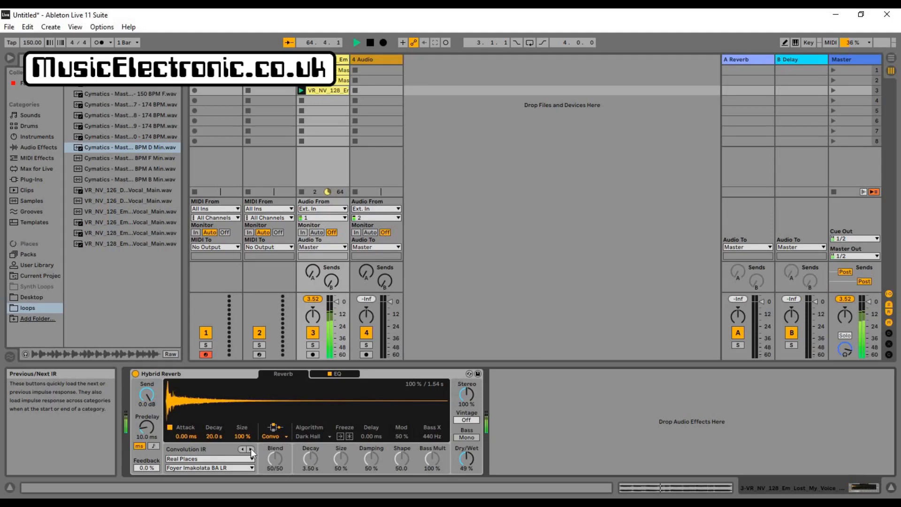
{"action": "left_click", "coordinate": [250, 448]}
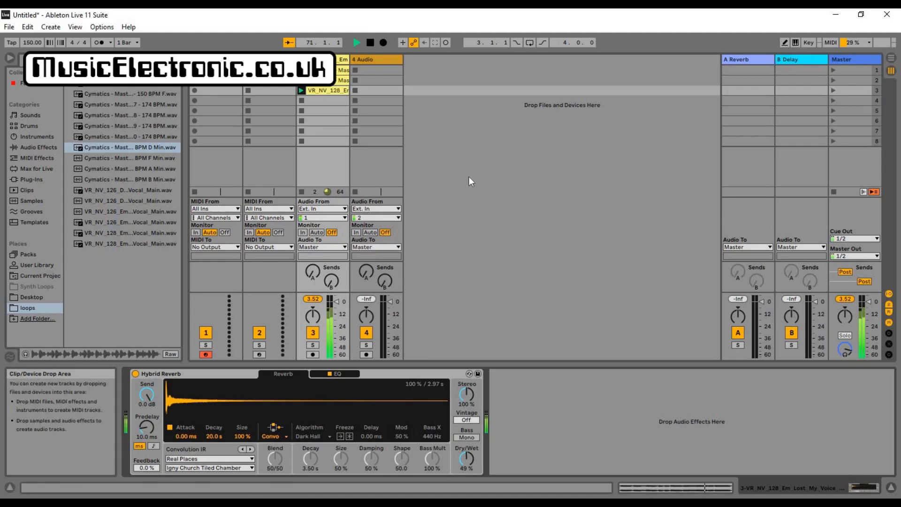
{"action": "left_click", "coordinate": [370, 43]}
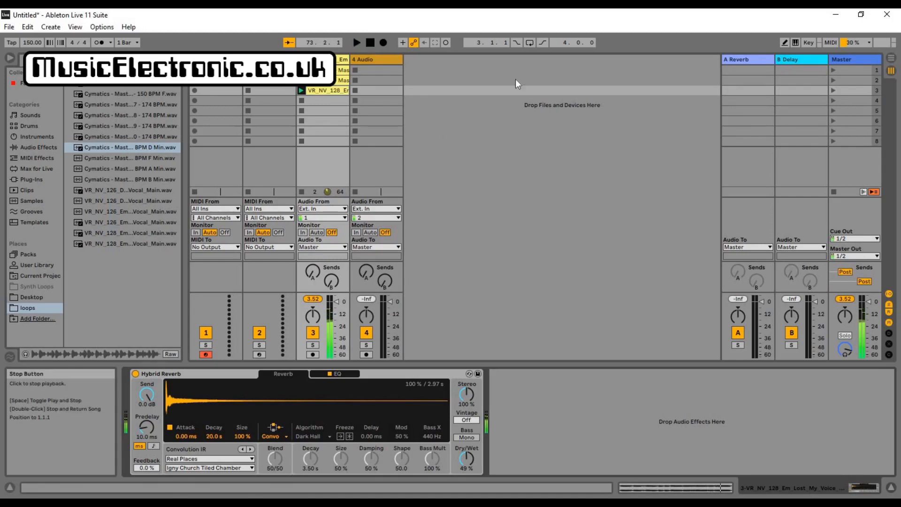